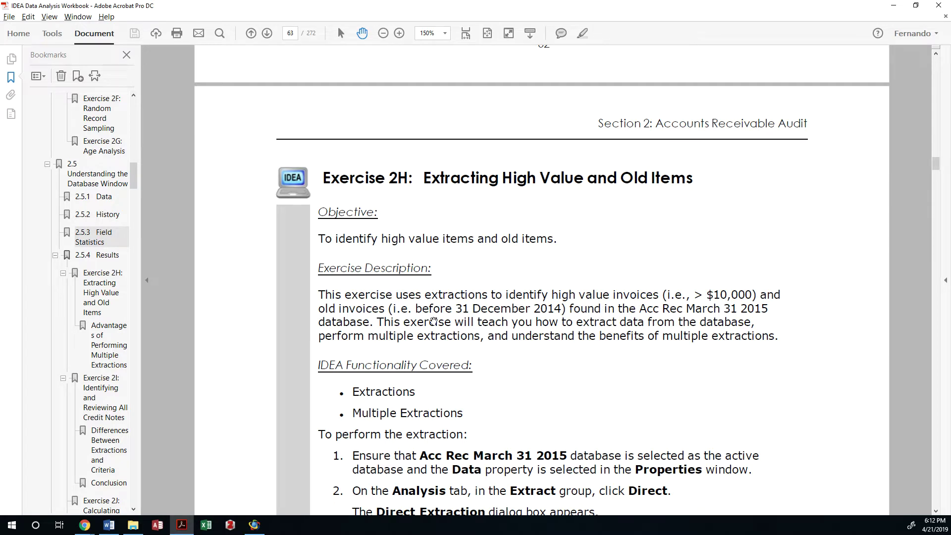
Step: Read steps 1–6 of Exercise 2H in the workbook PDF, then go back to IDEA
scroll(413, 327, "down", 1)
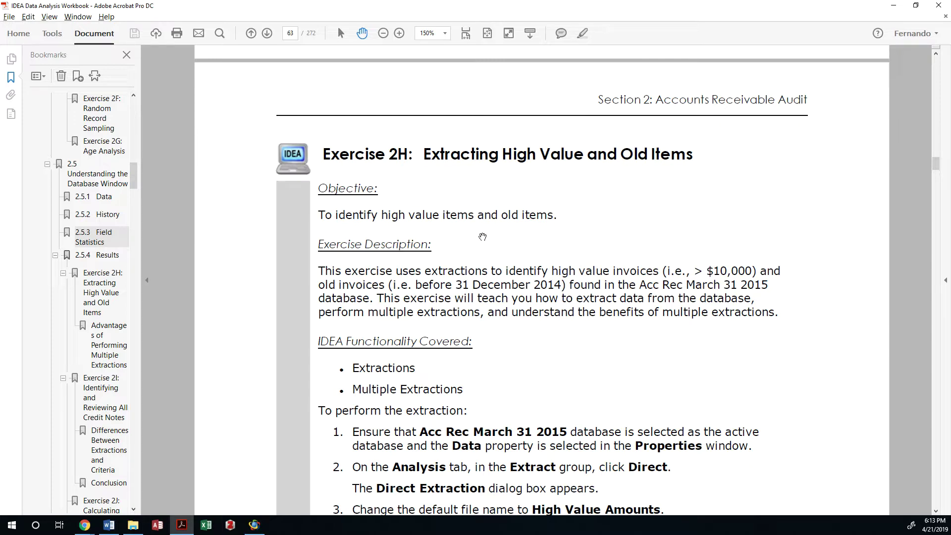
scroll(466, 254, "down", 3)
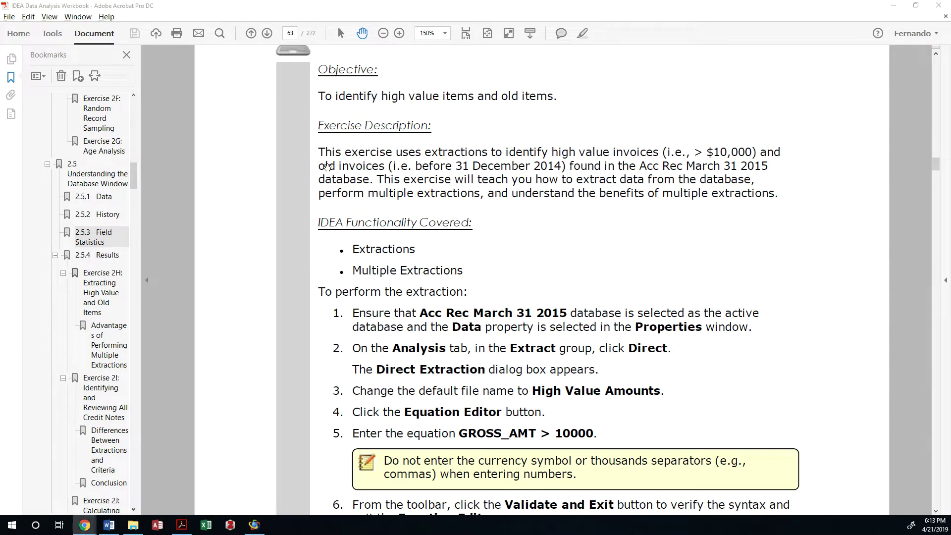
key("alt+Tab")
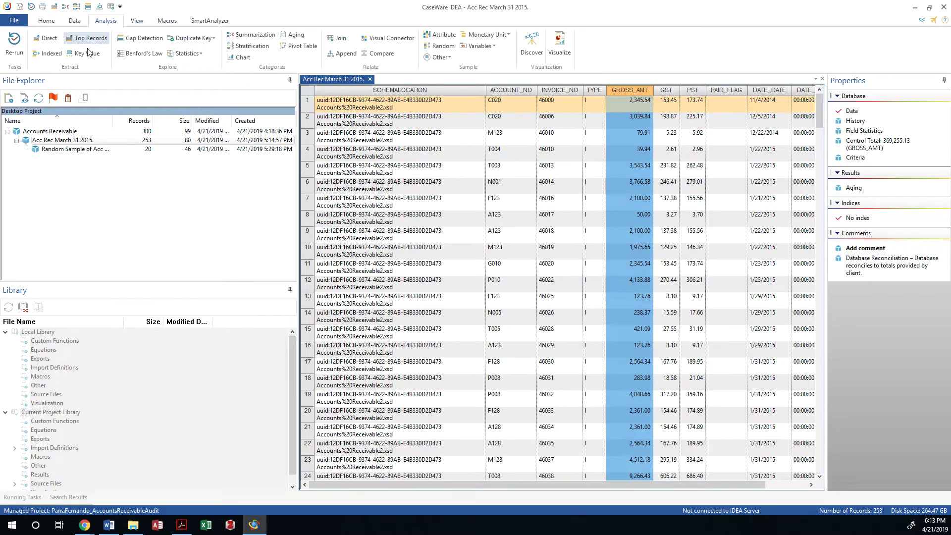
left_click(100, 41)
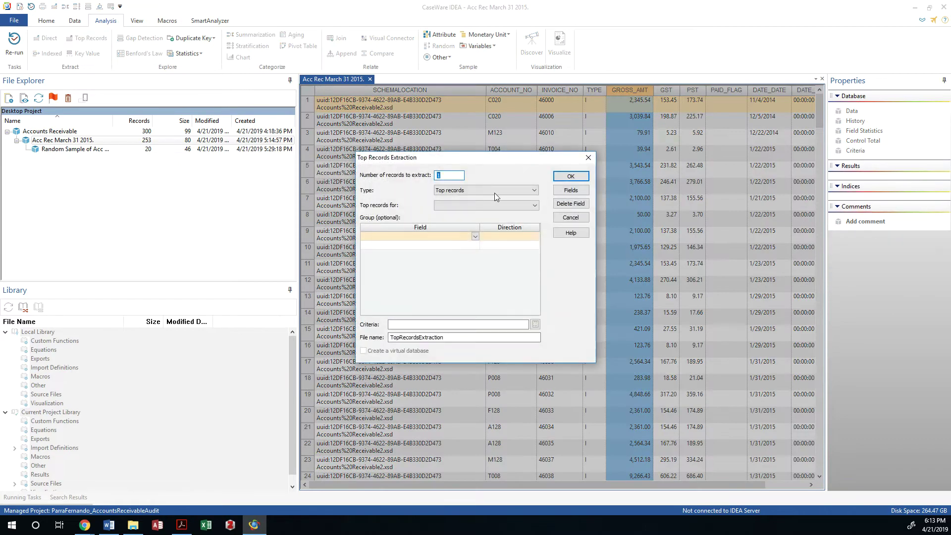
left_click(441, 325)
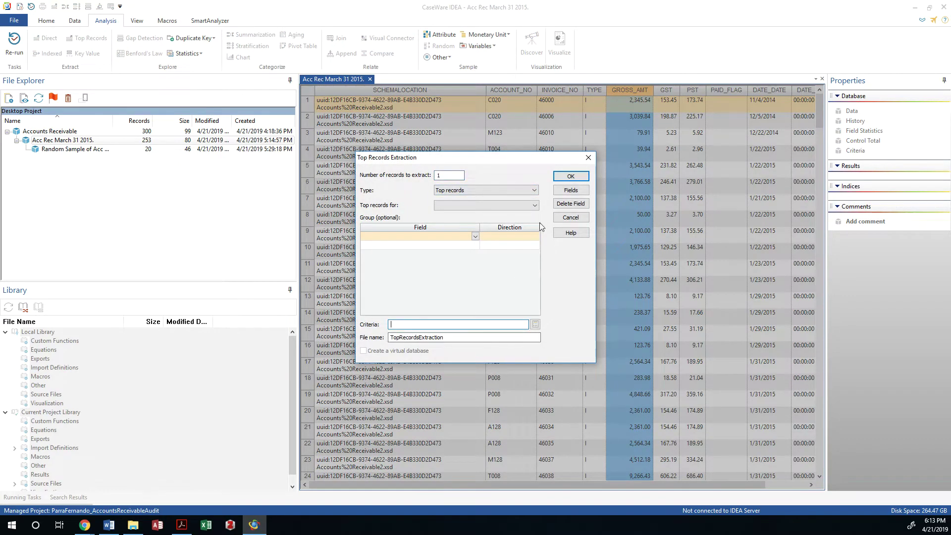
left_click(514, 186)
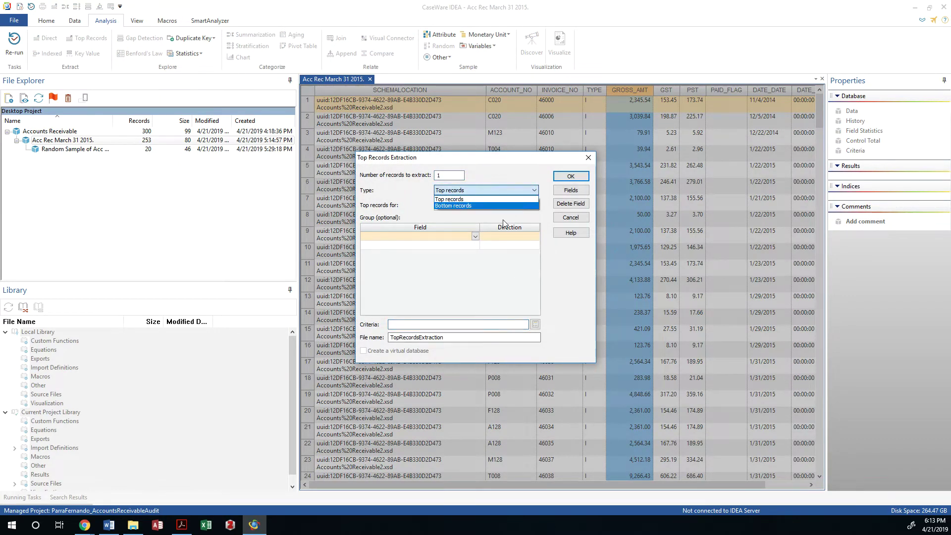
left_click(588, 157)
left_click(588, 158)
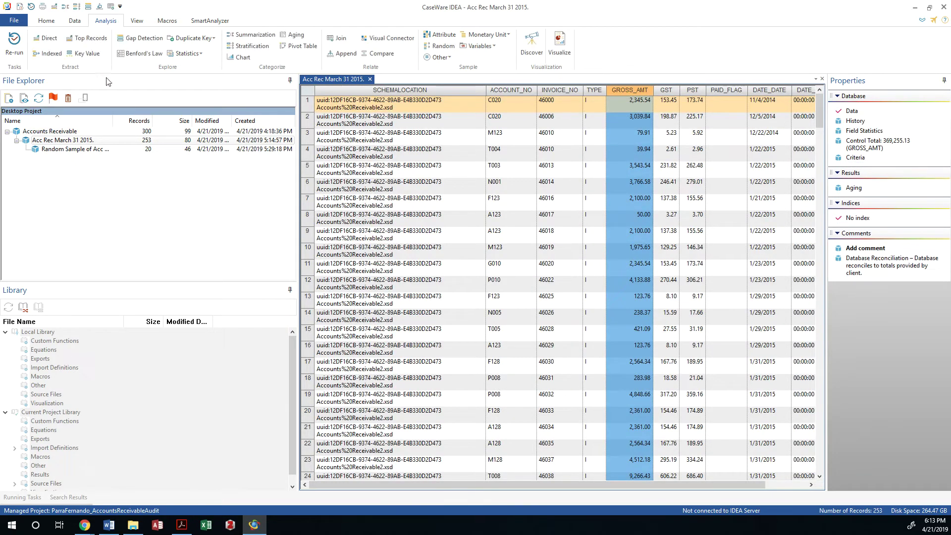
Step: Create a direct extraction, rename EXTRACTION1 to 'High Value Amounts', and open row 1's criteria editor
left_click(45, 42)
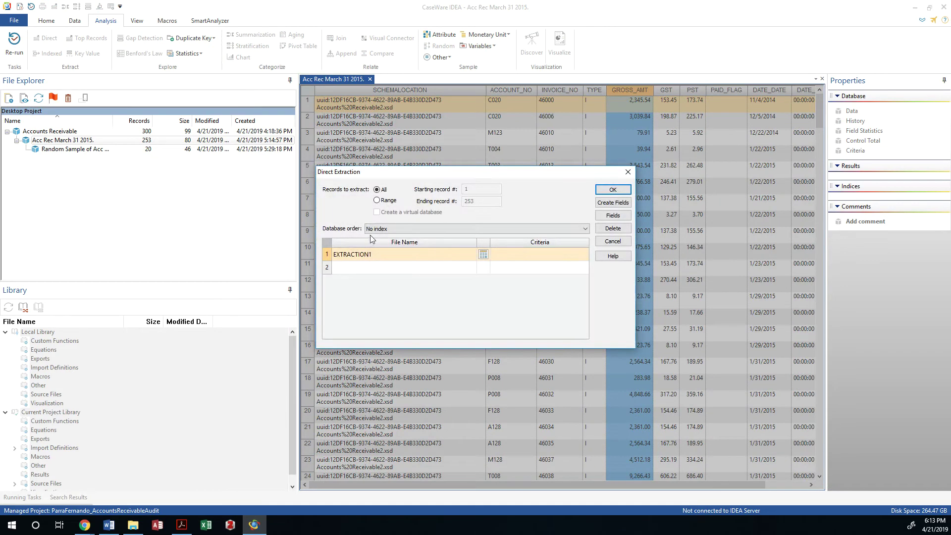
left_click(379, 256)
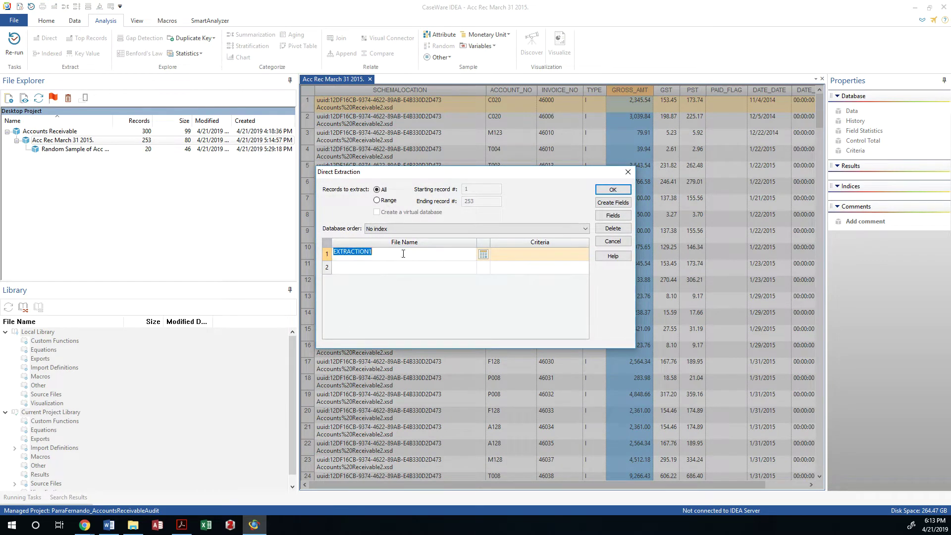
type("High Values")
key("Return")
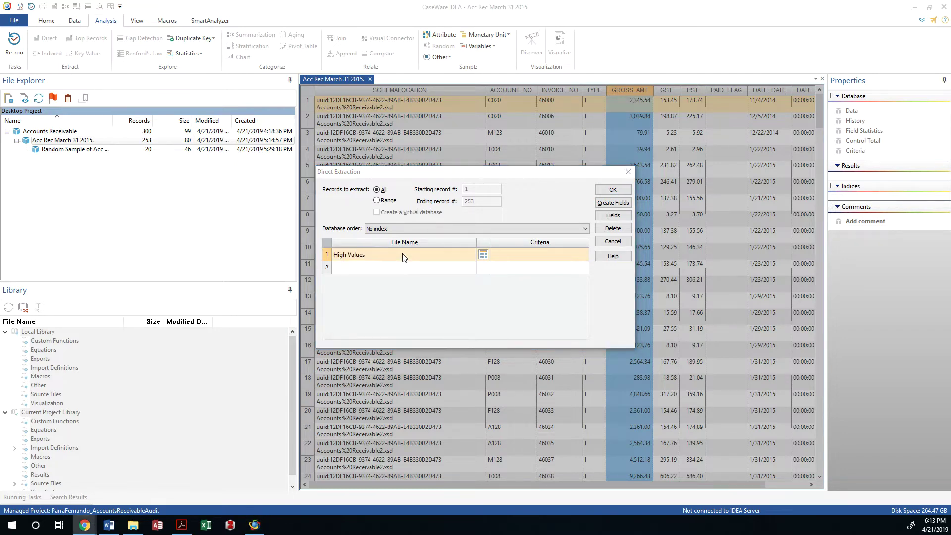
key("alt+Tab")
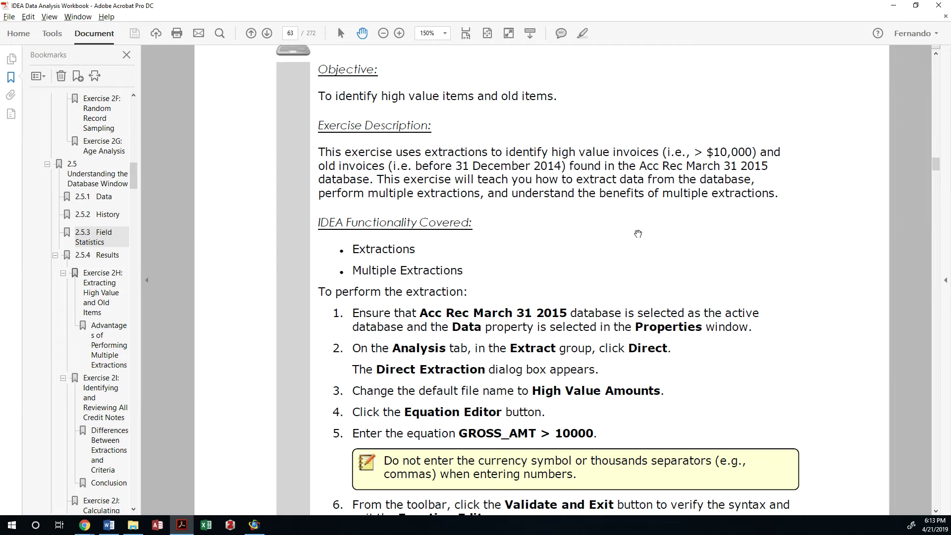
key("alt+Tab")
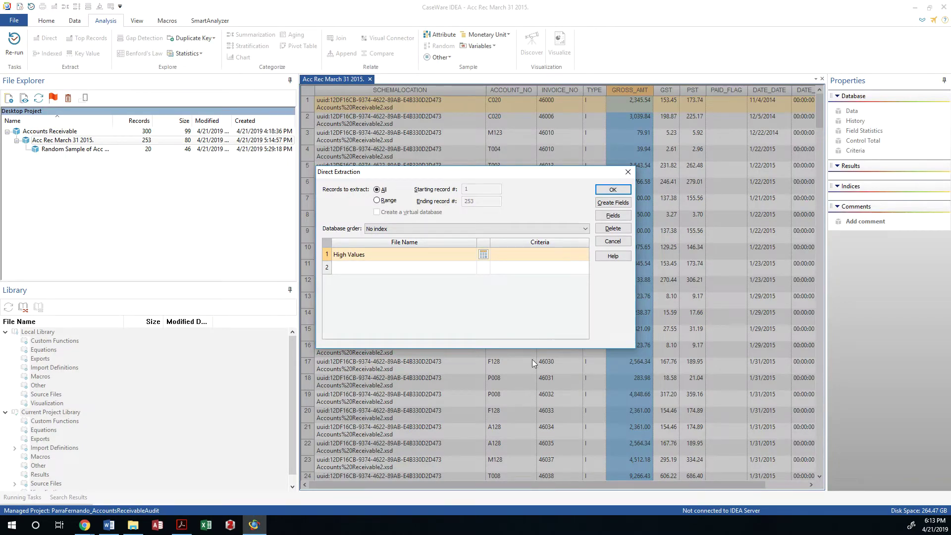
left_click(418, 257)
left_click(417, 257)
key("BackSpace")
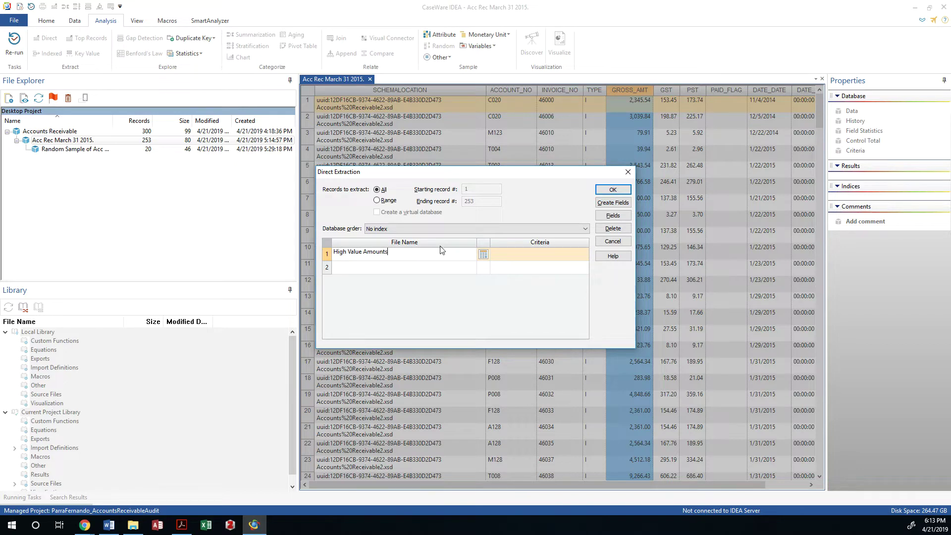
left_click(483, 254)
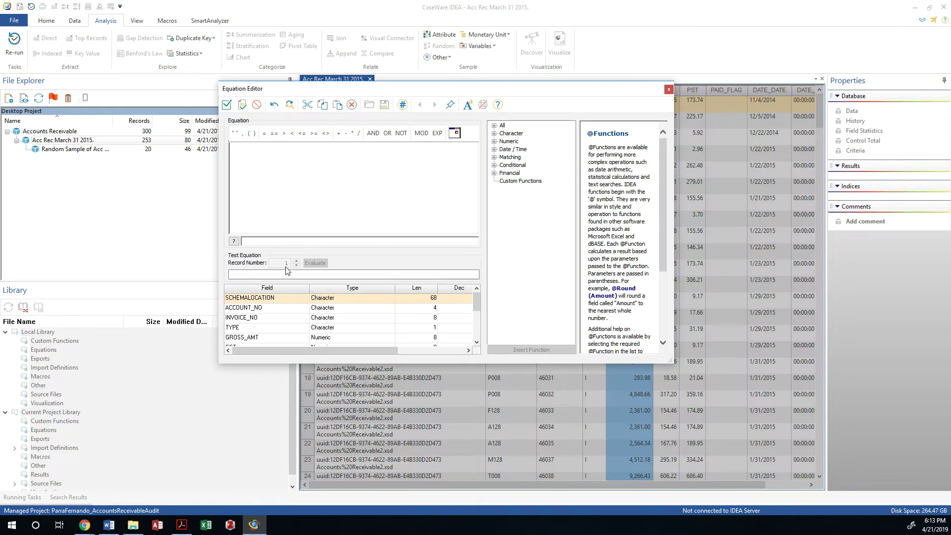
Step: Set row 1's criteria to GROSS_AMT > 10000, validate it, and begin a second output row
double_click(250, 338)
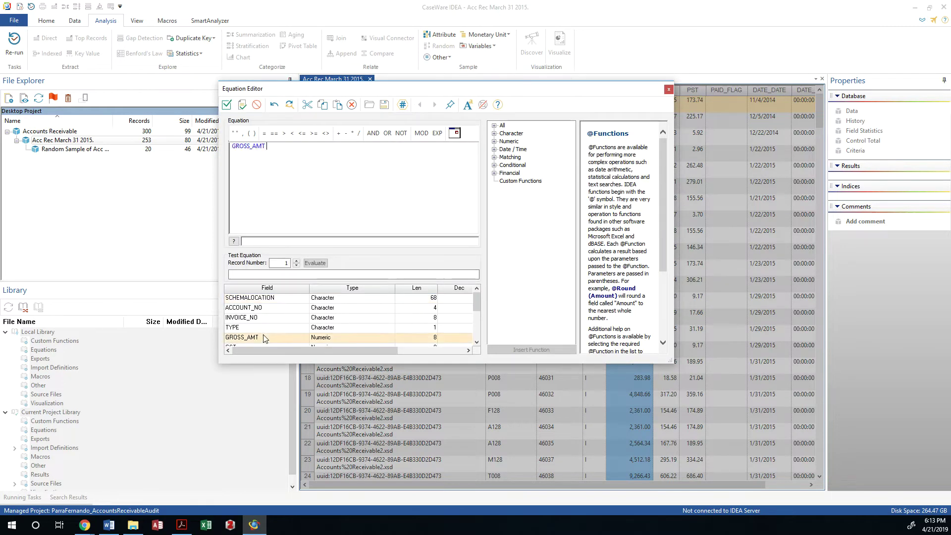
left_click(283, 133)
type("10000")
left_click(228, 106)
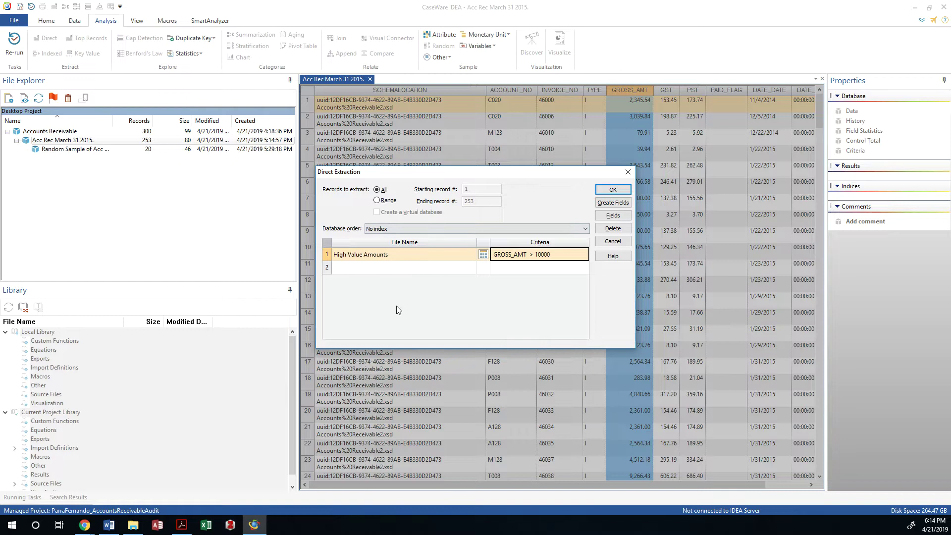
left_click(424, 270)
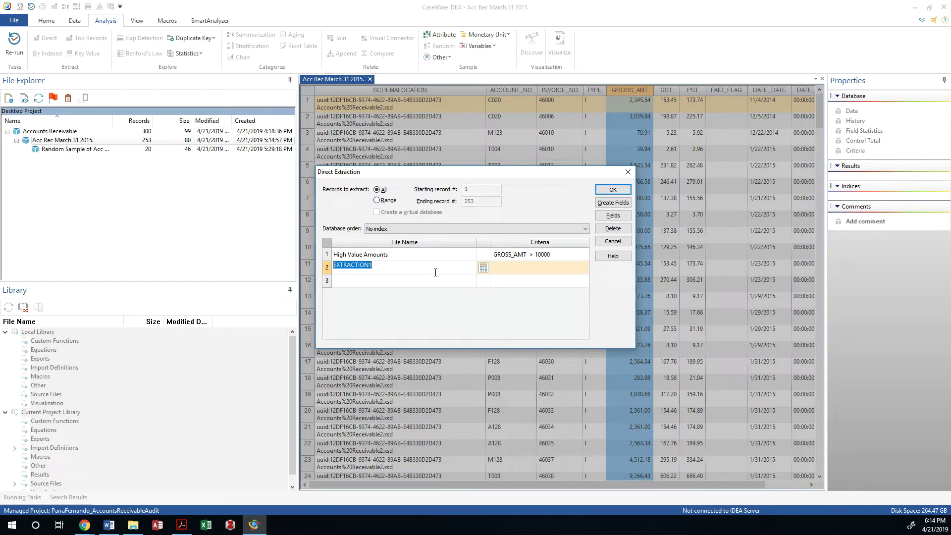
Step: Name the second output file Old Invoices, checking the workbook for the name
type("Old D")
key("alt+Tab")
scroll(546, 344, "down", 4)
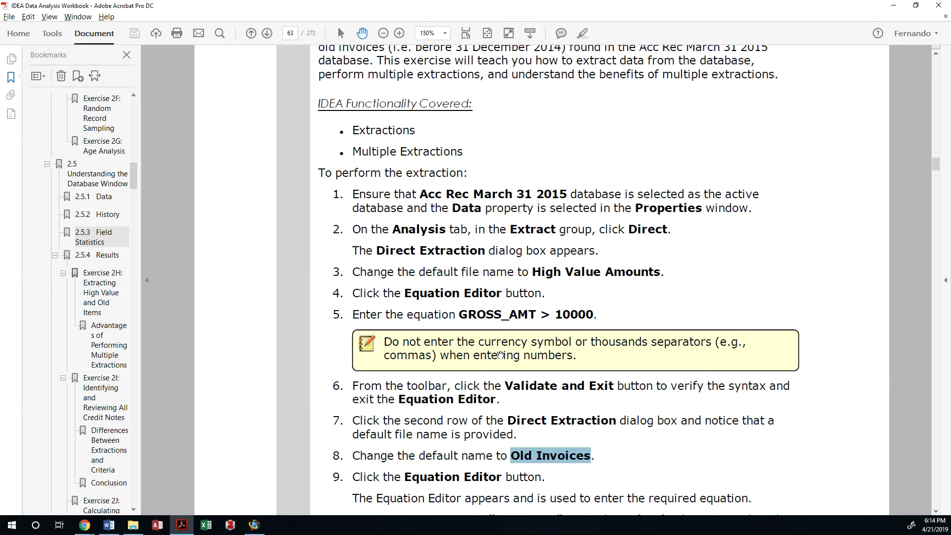
left_click(546, 345)
key("alt+Tab")
Step: In row 2's Equation Editor, begin the criteria DATE_DATE <= with the date partly entered
left_click(484, 272)
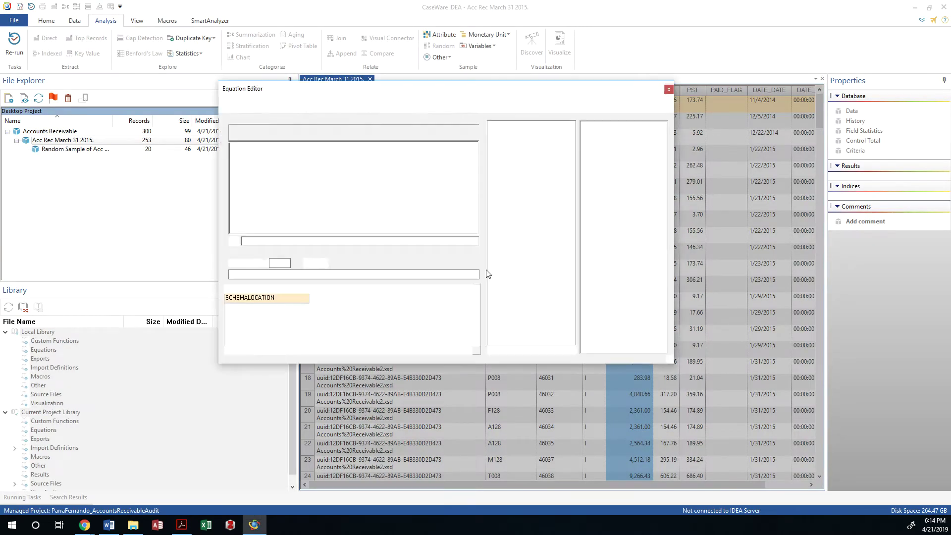
left_click(250, 338)
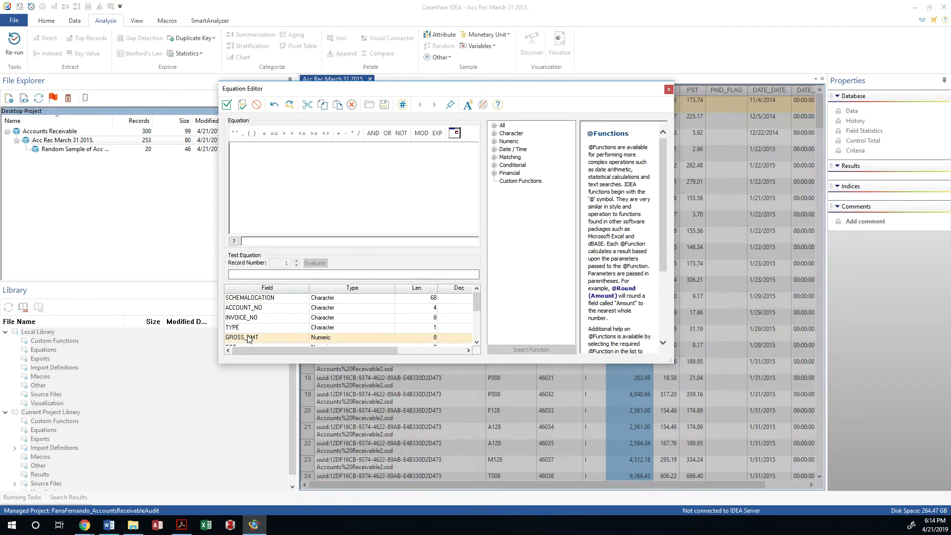
left_click(286, 327)
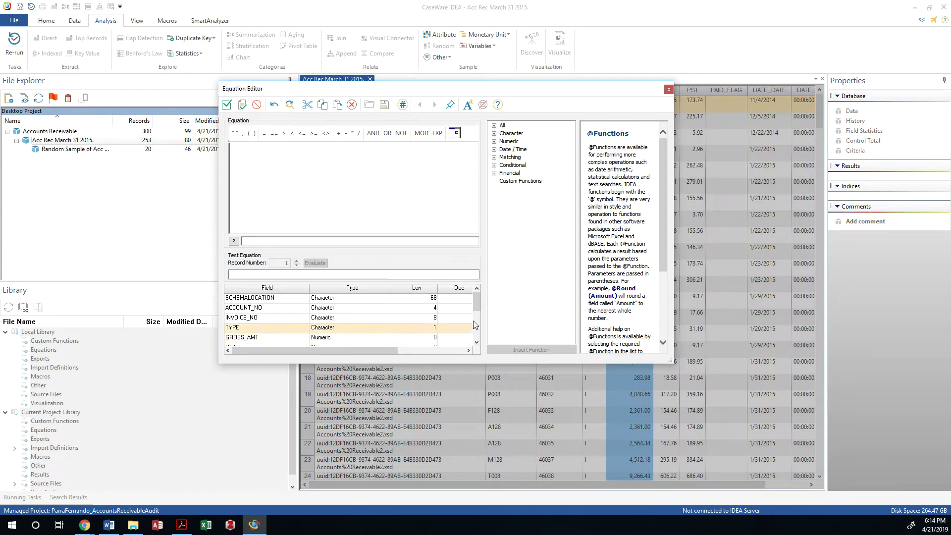
left_click(476, 323)
left_click(266, 330)
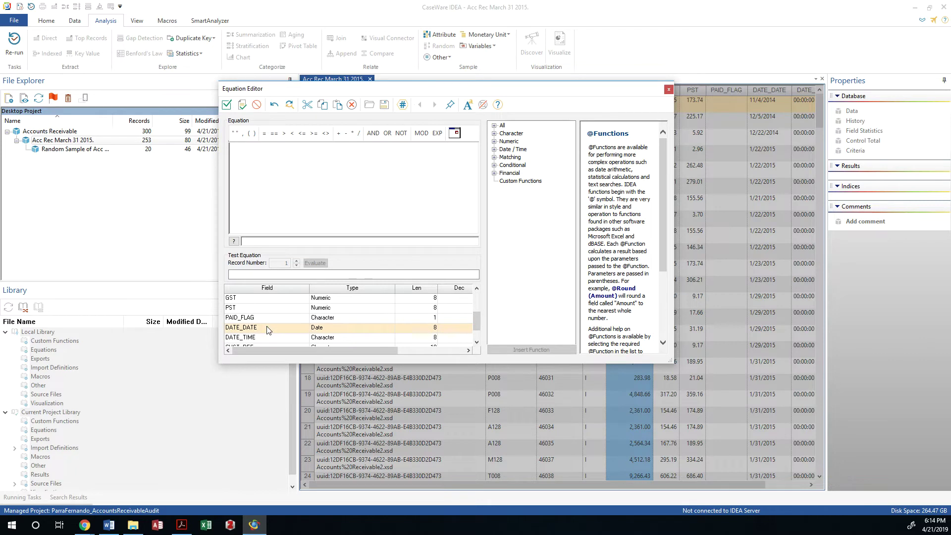
double_click(267, 328)
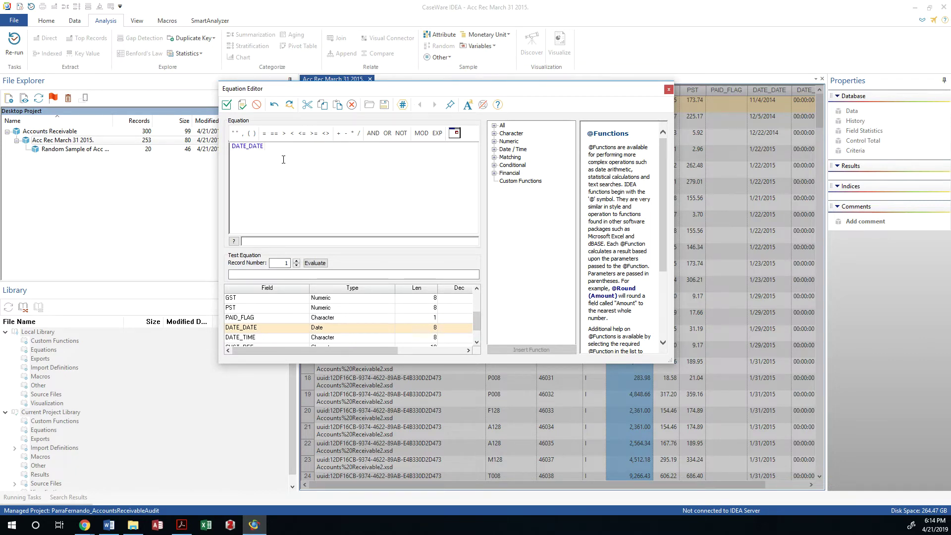
left_click(301, 134)
type("20141231")
Step: Look up step 10 in the workbook for the DATE_DATE <= "20141231" format
key("alt+Tab")
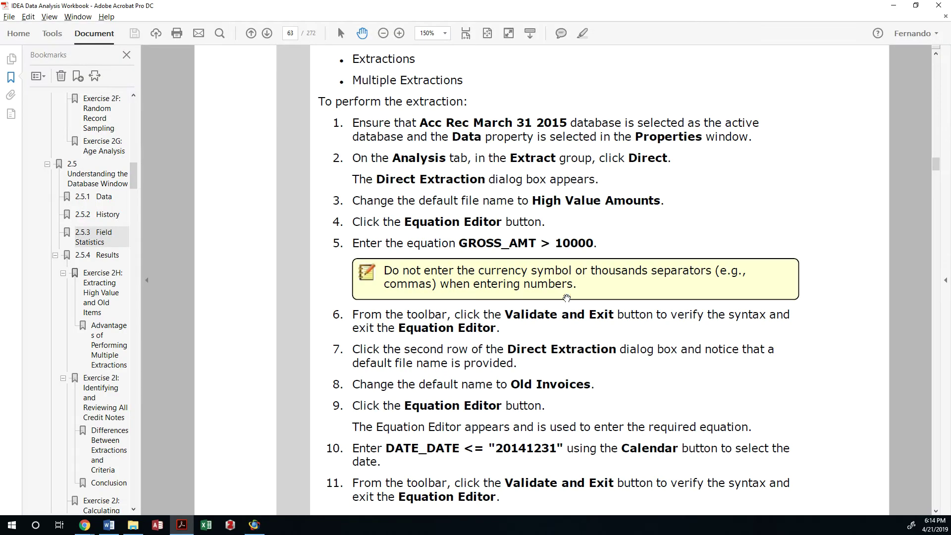
scroll(540, 442, "down", 1)
scroll(528, 427, "down", 1)
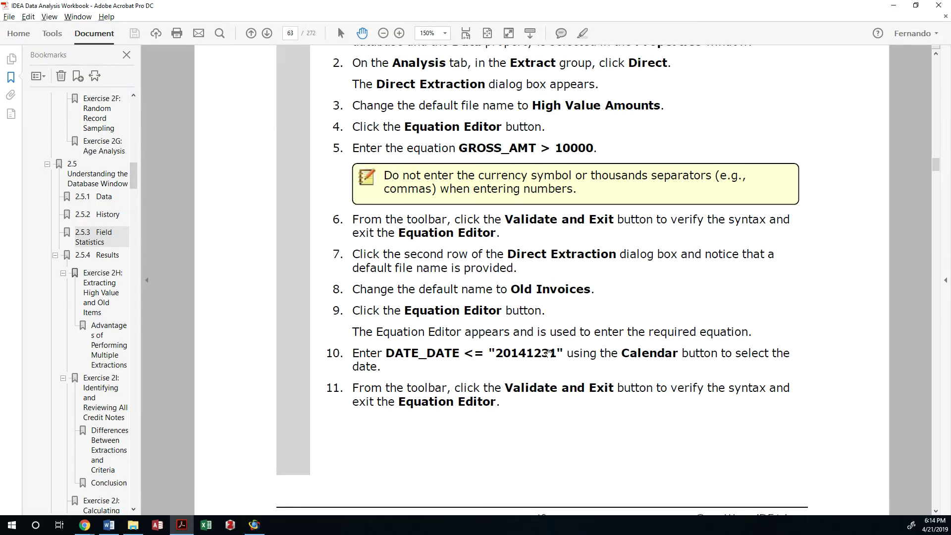
Step: Test the date 20141231 without quotes and dismiss the Mismatch field type error
key("alt+Tab")
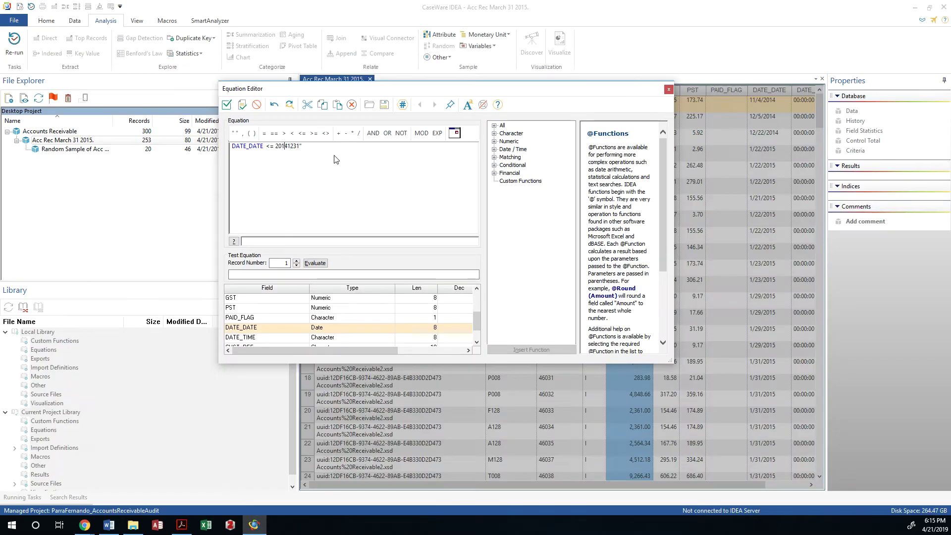
type("\"")
key("BackSpace")
key("End")
key("BackSpace")
left_click(242, 105)
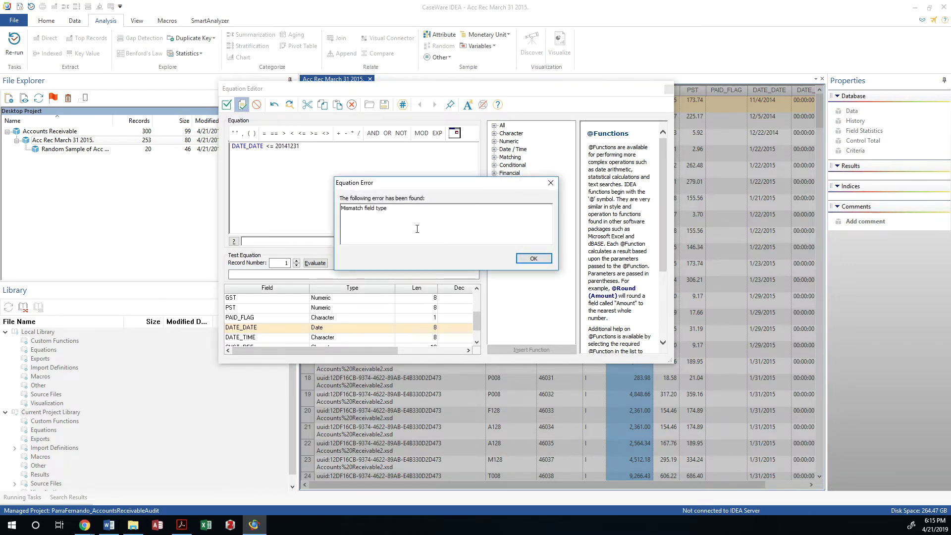
left_click(534, 258)
Step: Wrap 20141231 in quotes, validate, and apply DATE_DATE <= "20141231" as the criteria
type("\"")
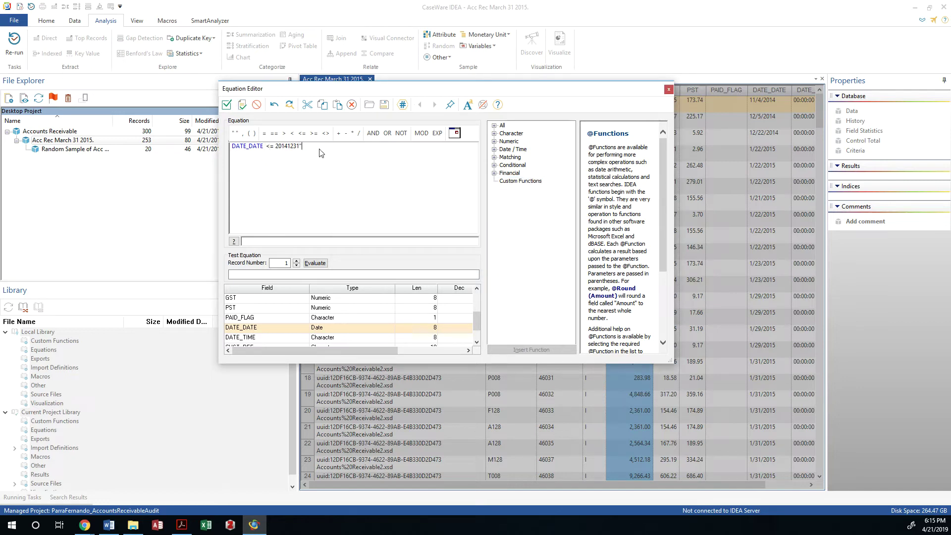
key("Left")
key("Left")
key("Left")
key("Left")
type("\"")
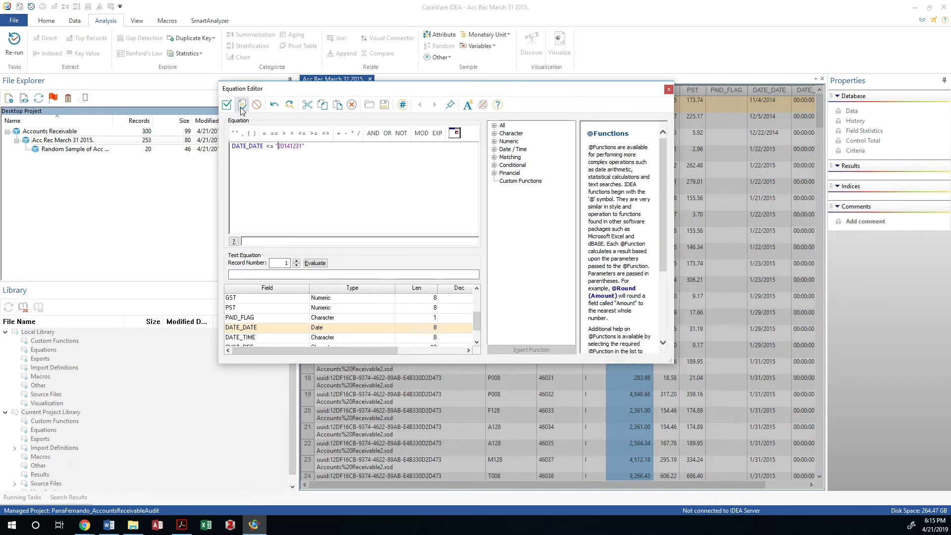
left_click(242, 105)
left_click(486, 291)
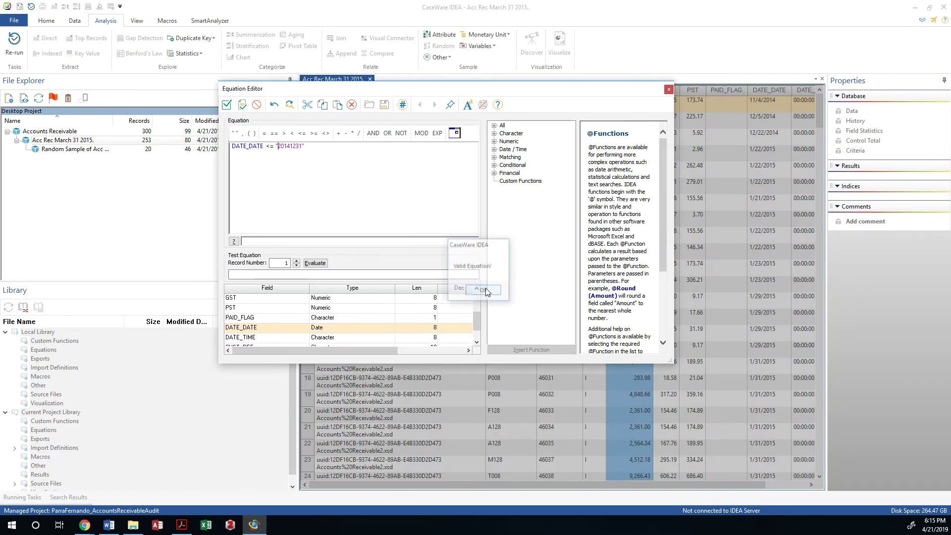
left_click(227, 104)
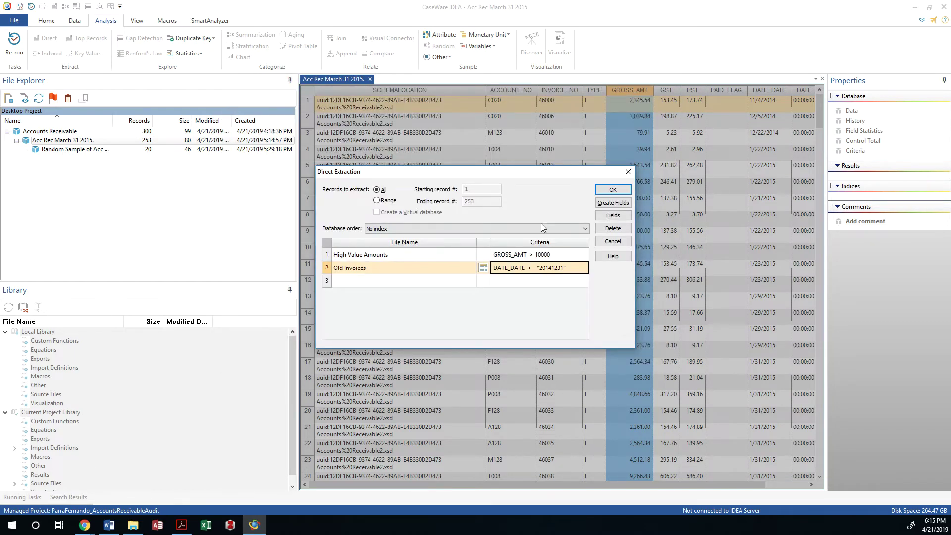
Step: Run both extractions and check the workbook's next instructions
left_click(613, 190)
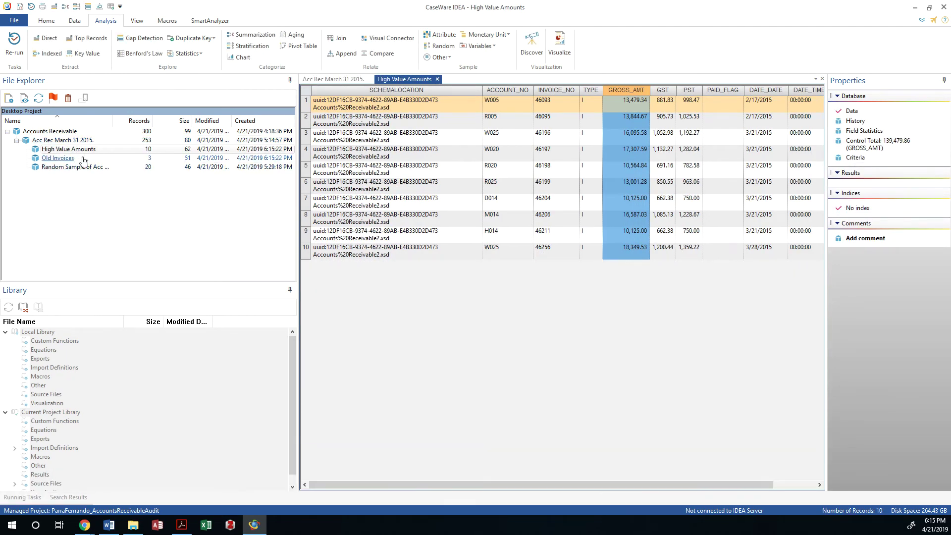
key("alt+Tab")
scroll(545, 313, "down", 10)
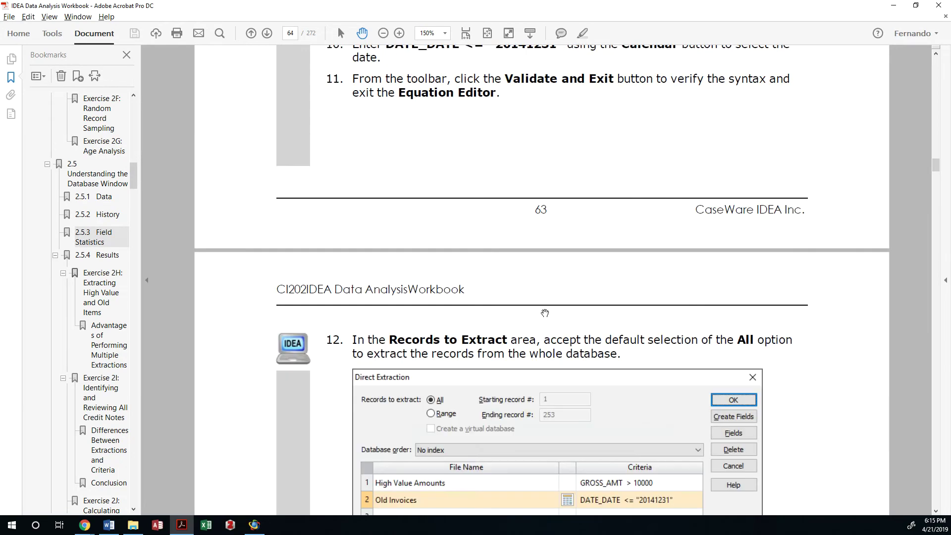
scroll(545, 313, "down", 12)
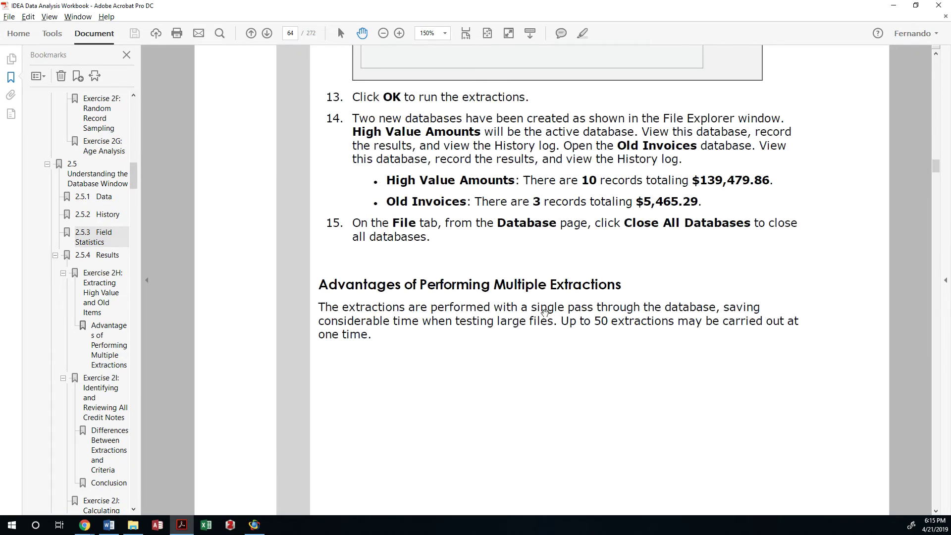
scroll(545, 312, "down", 2)
scroll(545, 312, "up", 8)
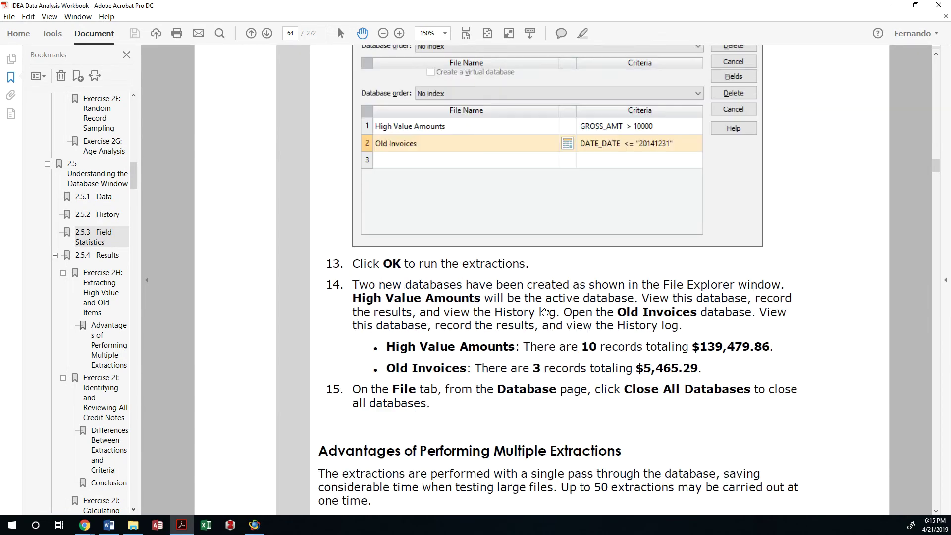
key("alt+Tab")
Step: View the Old Invoices (3 records) and High Value Amounts result databases
left_click(76, 159)
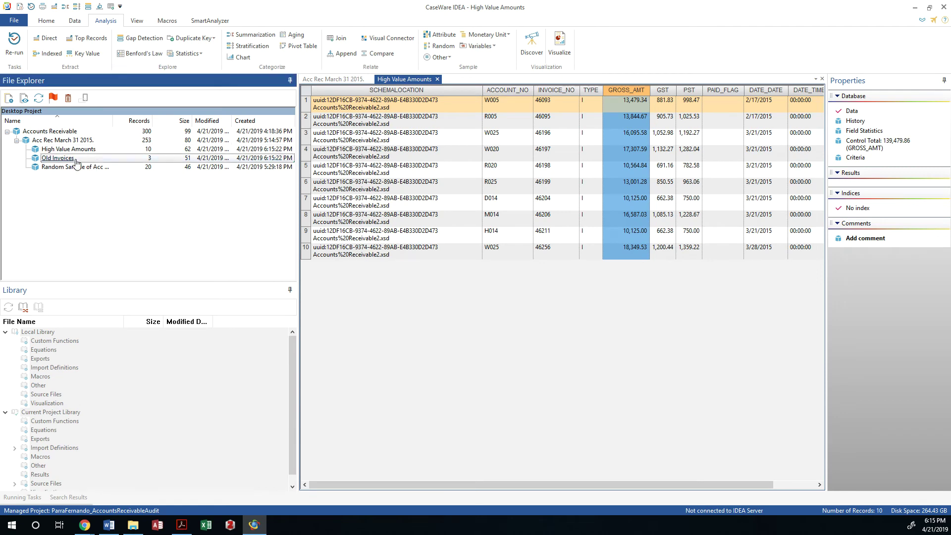
double_click(77, 158)
double_click(81, 151)
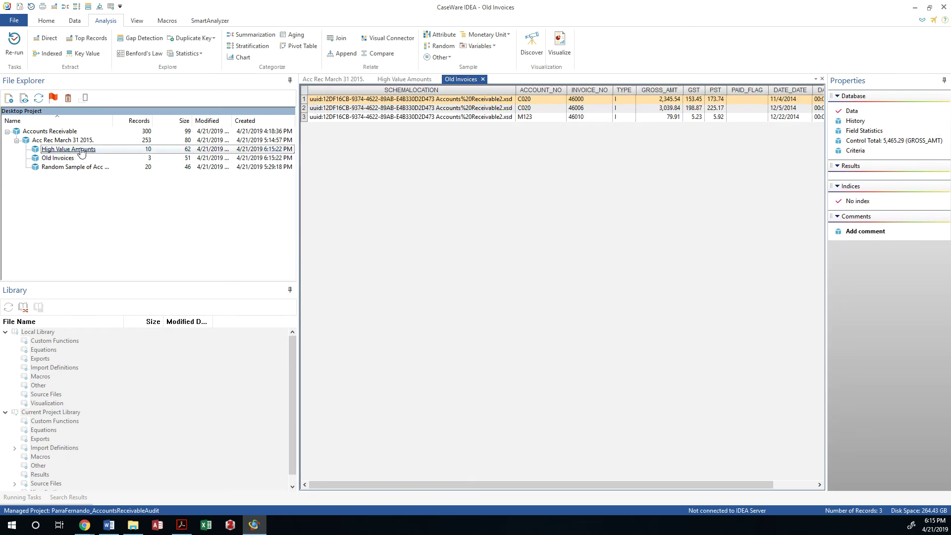
double_click(79, 159)
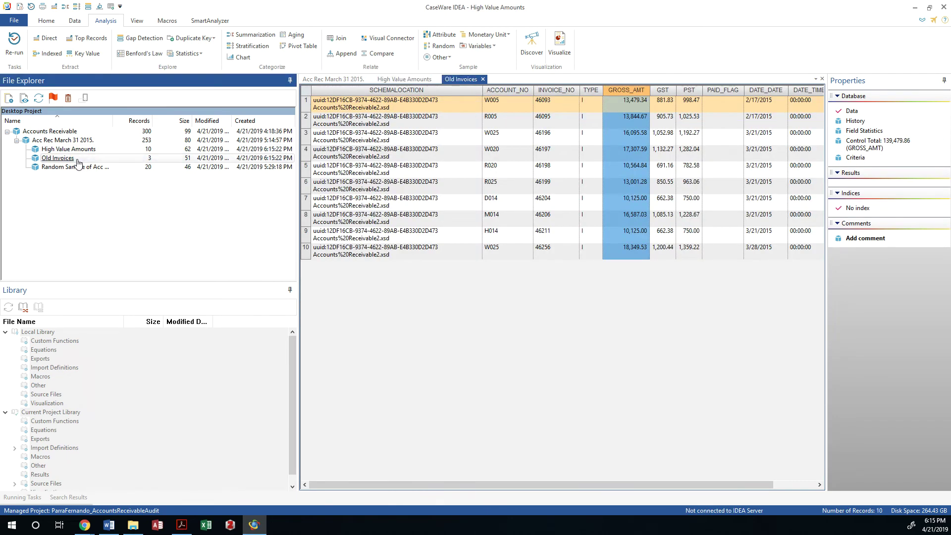
double_click(91, 150)
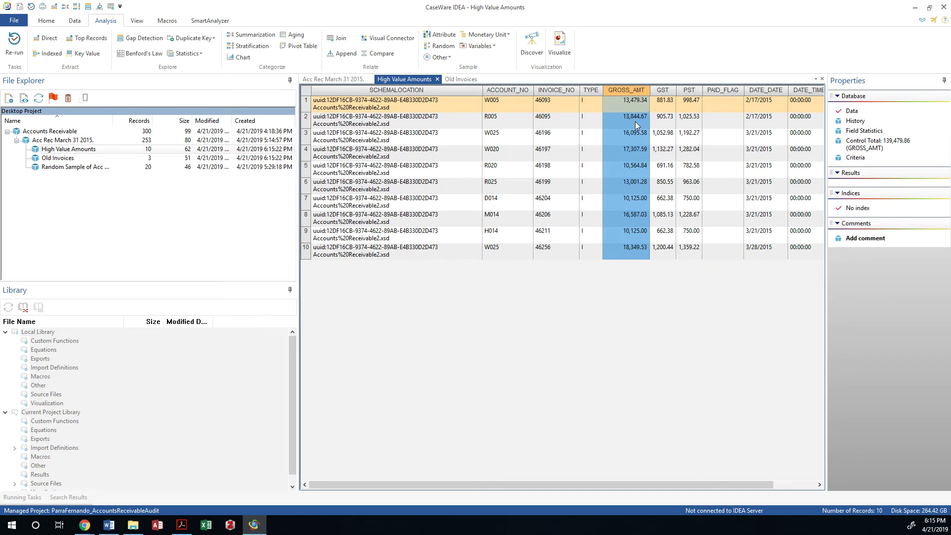
double_click(57, 158)
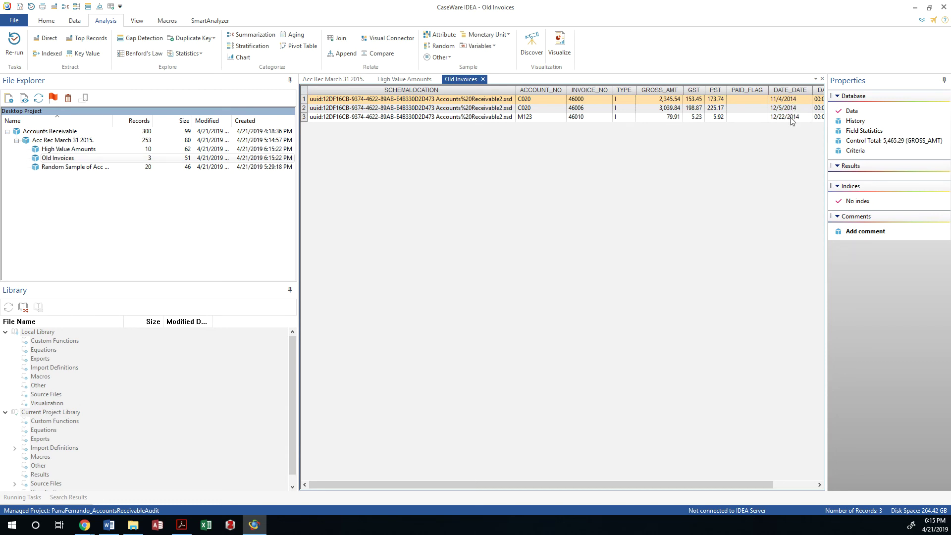
left_click(70, 149)
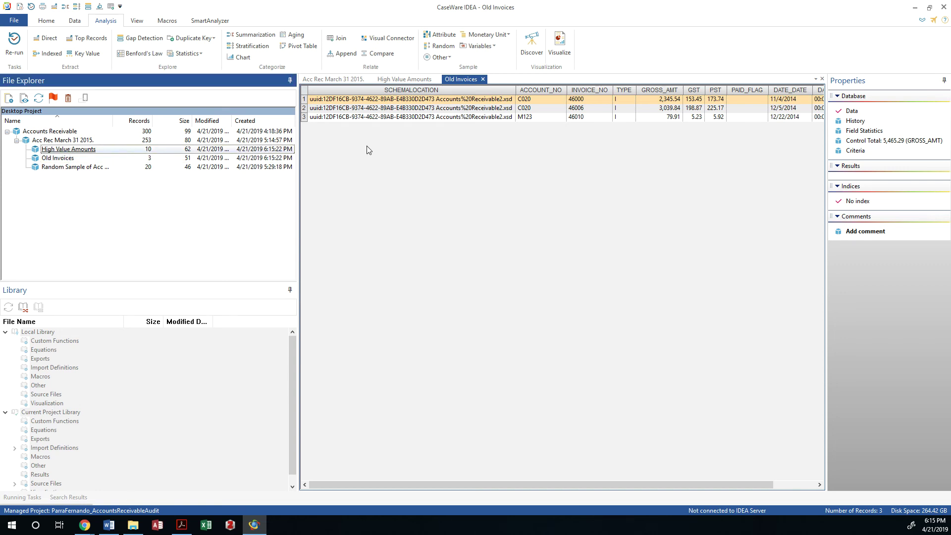
Step: Add a '2G' heading below the 2F chart in the Google Doc report
key("alt+Tab")
scroll(563, 321, "up", 1)
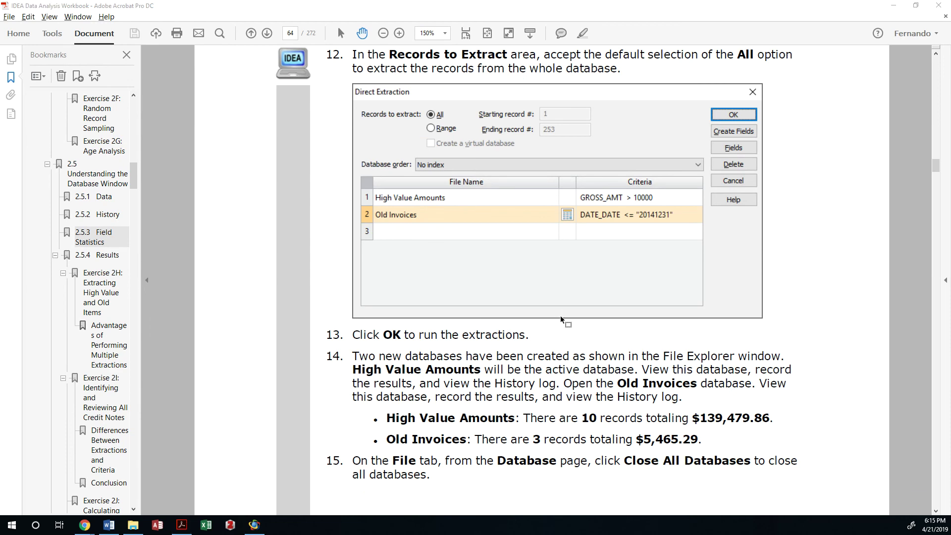
key("alt+Tab")
scroll(667, 392, "down", 2)
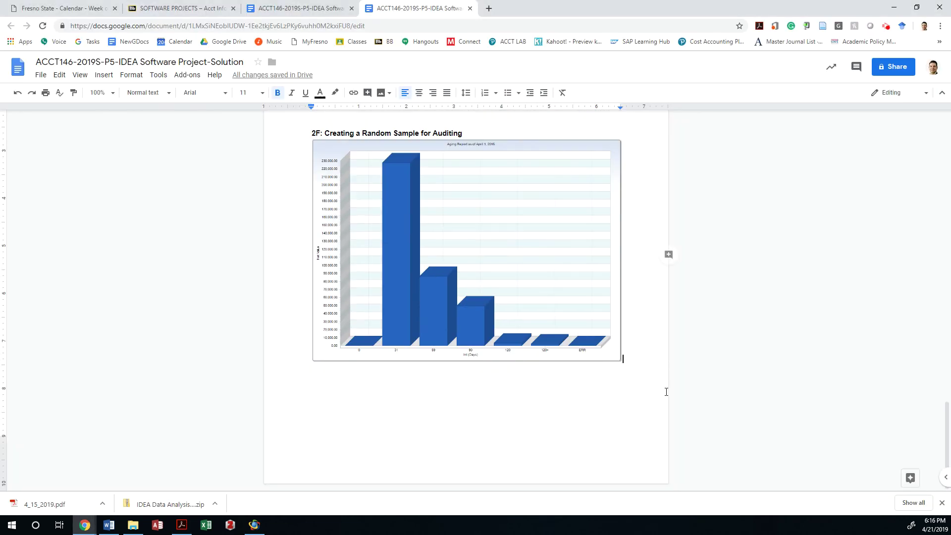
left_click(655, 392)
type("2G")
key("Return")
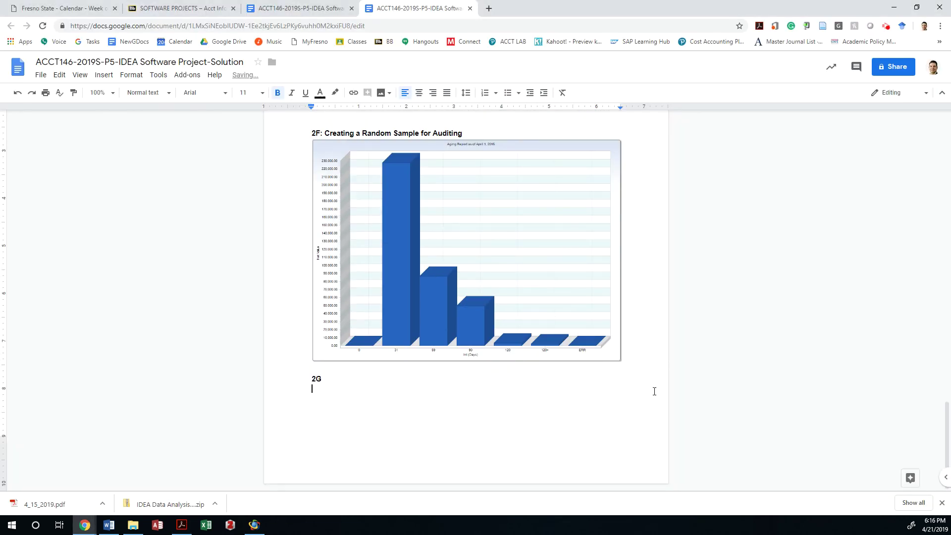